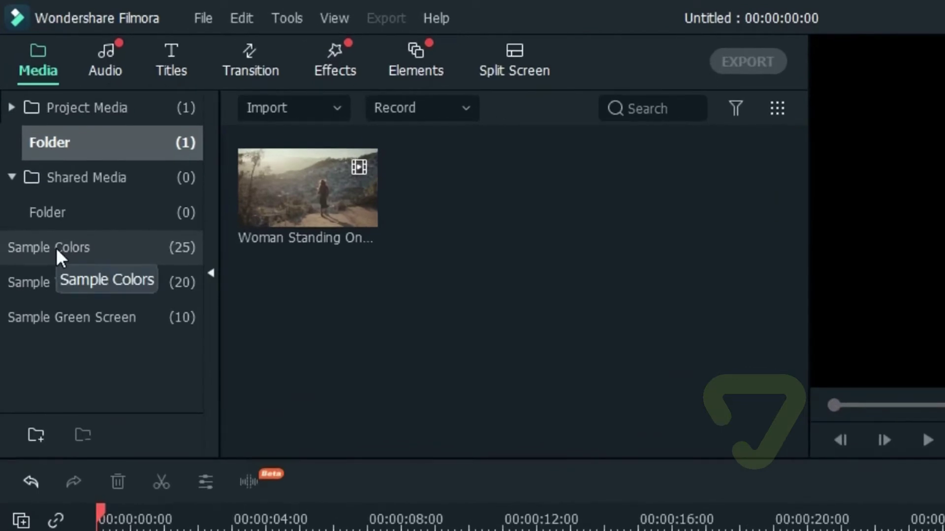
# Place the Black sample color at the start of video track 1.
pyautogui.click(55, 247)
pyautogui.scroll(-5, 595, 321)
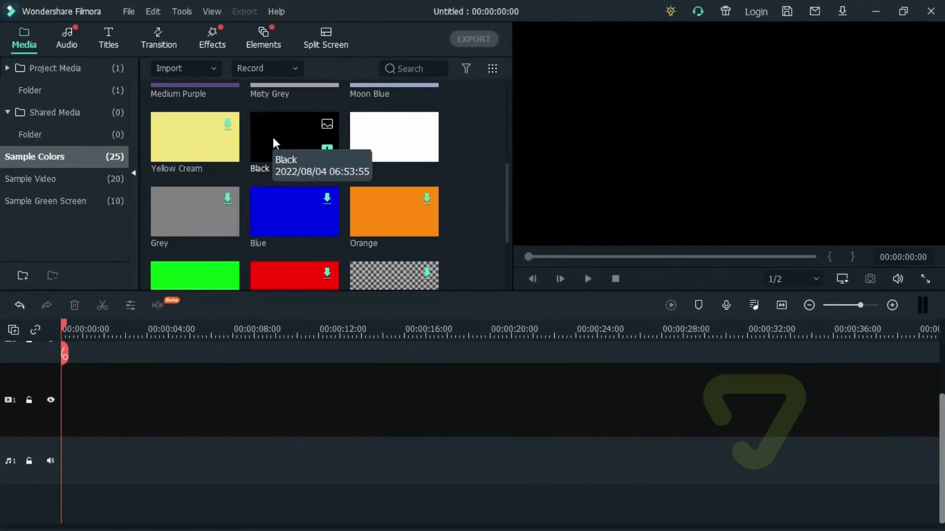
pyautogui.moveTo(271, 135); pyautogui.dragTo(63, 447)
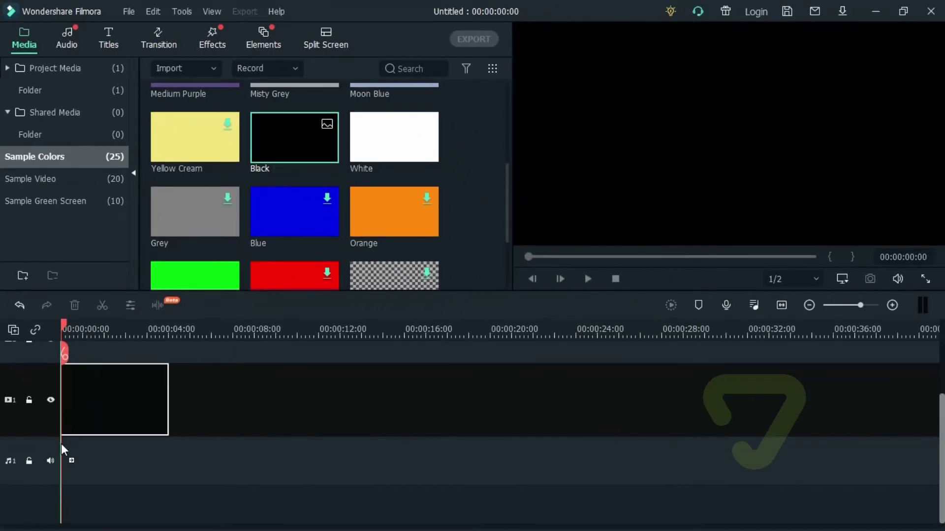
pyautogui.moveTo(61, 443); pyautogui.dragTo(61, 443)
# Set the Black clip's duration to 00:00:02:00.
pyautogui.rightClick(121, 395)
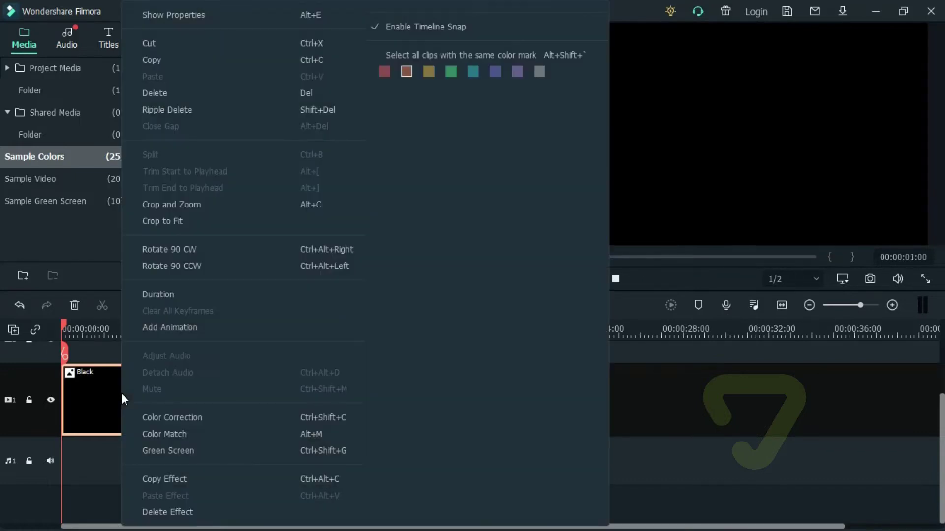
pyautogui.click(167, 298)
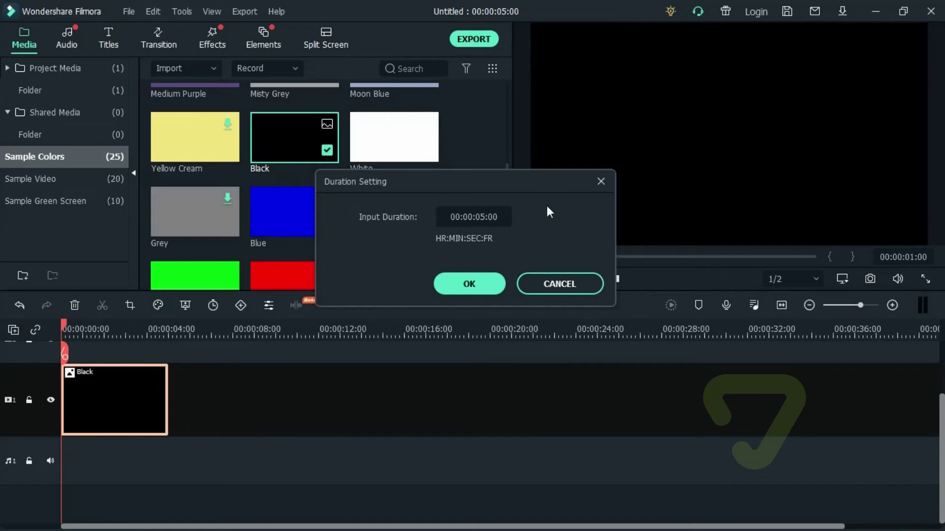
pyautogui.write('1')
pyautogui.press('BackSpace')
pyautogui.write('200')
pyautogui.press('Up')
pyautogui.press('Up')
pyautogui.press('Down')
pyautogui.press('Down')
pyautogui.press('Down')
pyautogui.click(470, 286)
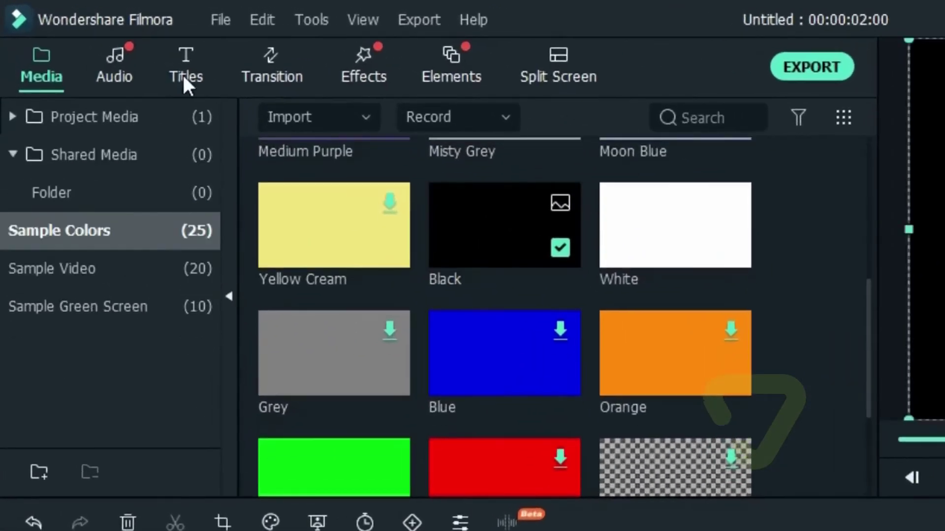
# Add the Default Title at the start of track 2 and trim its end to match the Black clip.
pyautogui.click(105, 39)
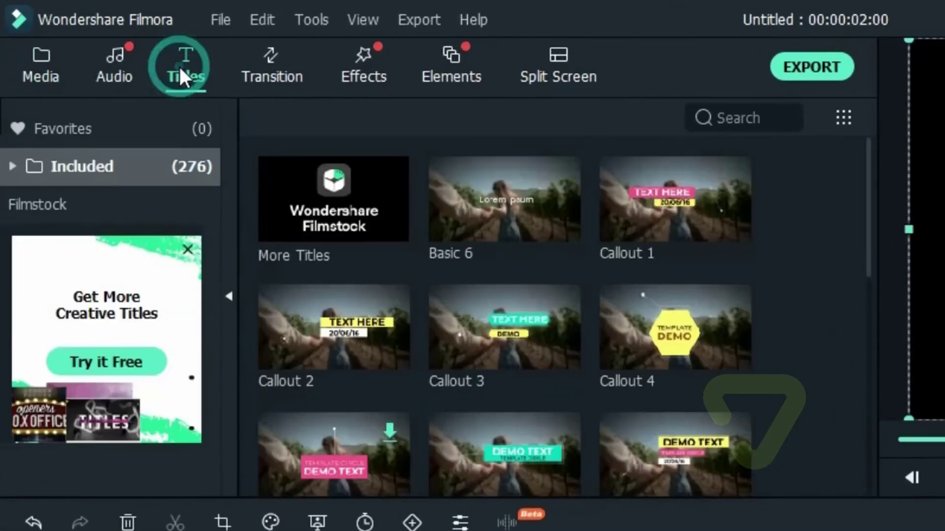
pyautogui.click(736, 116)
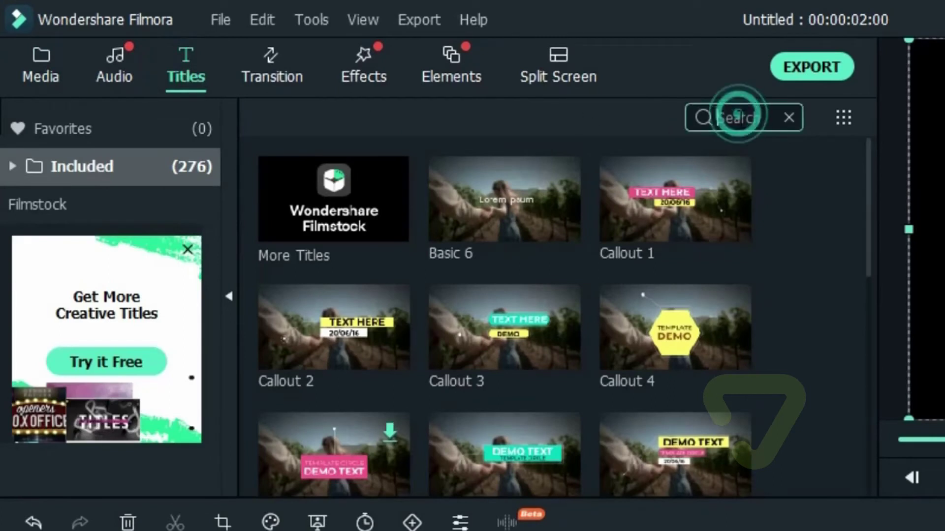
pyautogui.write('DE')
pyautogui.moveTo(315, 221); pyautogui.dragTo(297, 227)
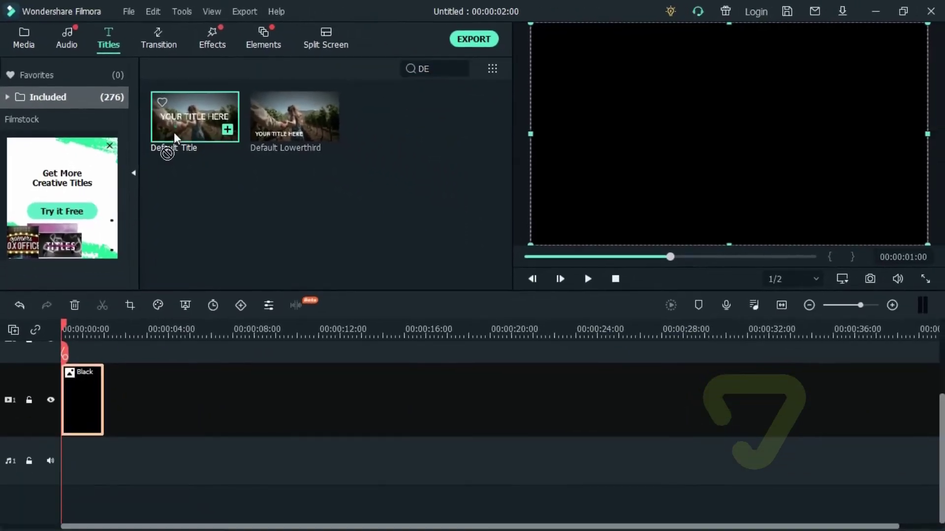
pyautogui.moveTo(173, 132); pyautogui.dragTo(42, 353)
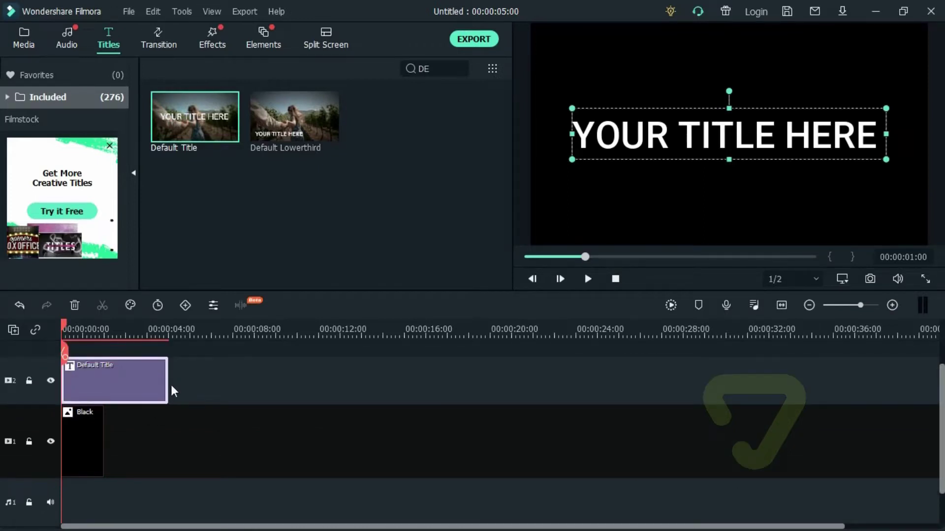
pyautogui.moveTo(167, 382); pyautogui.dragTo(103, 382)
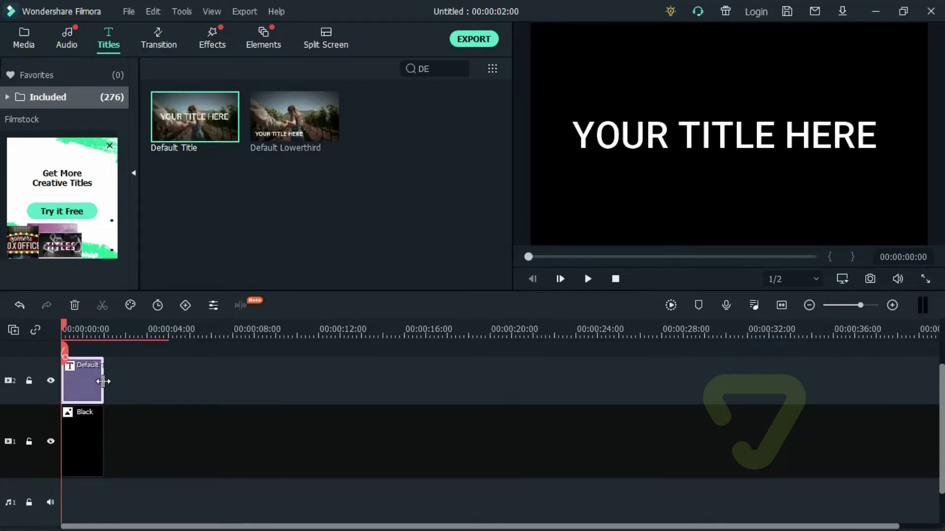
# Set the entire title text to the Lato Bold font in the advanced text editor.
pyautogui.doubleClick(75, 378)
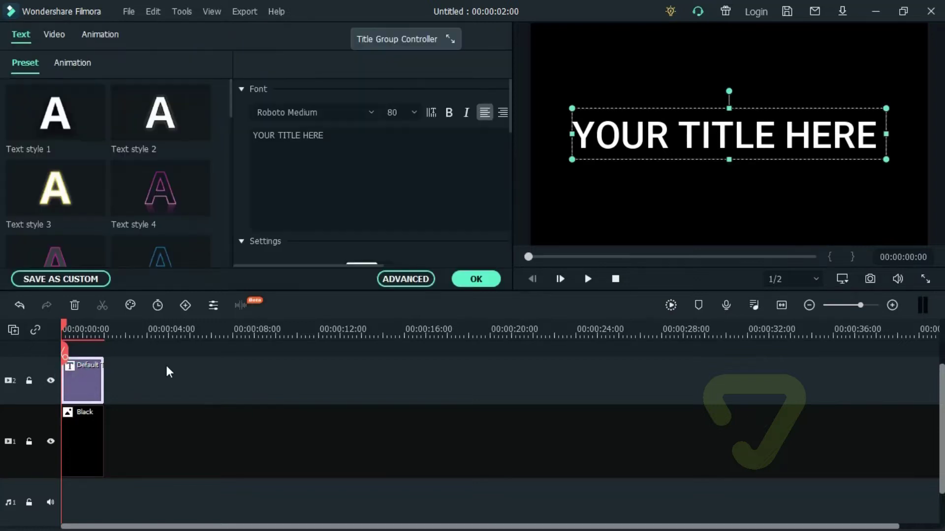
pyautogui.click(394, 279)
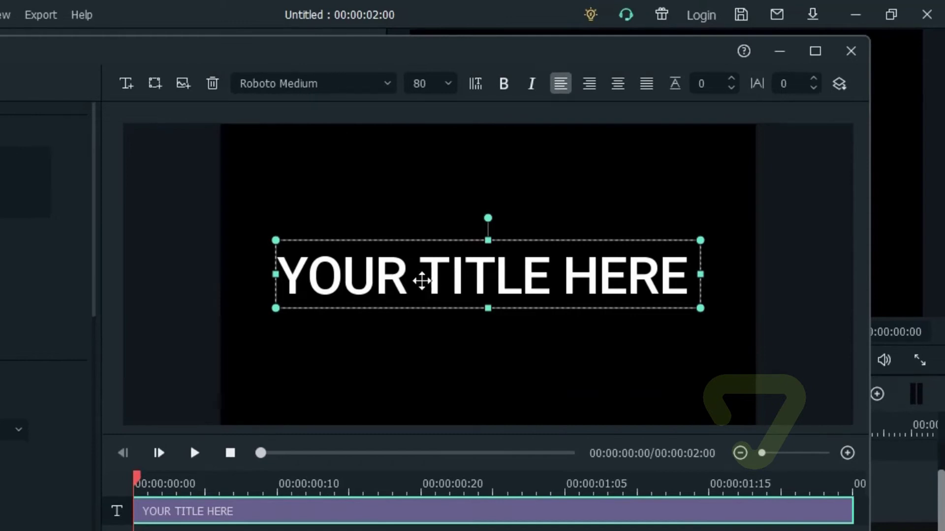
pyautogui.click(423, 288)
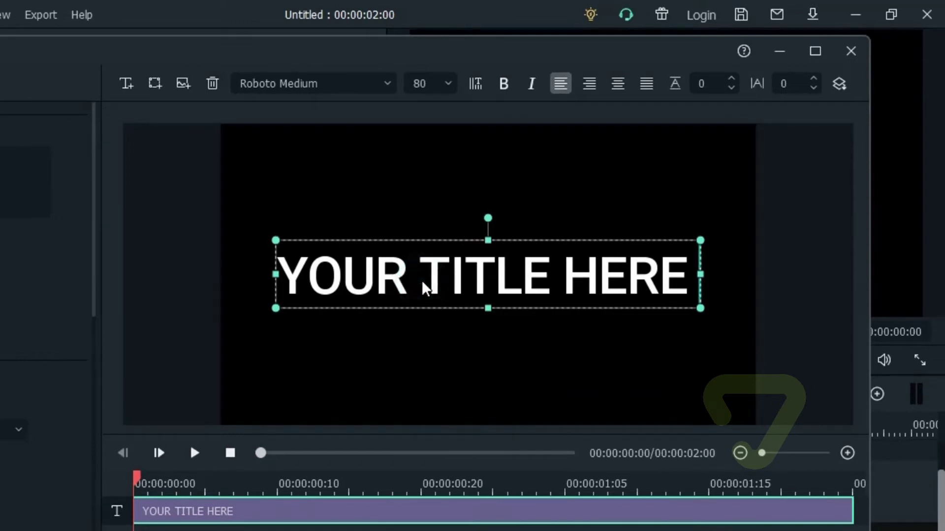
pyautogui.hotkey('ctrl', 'a')
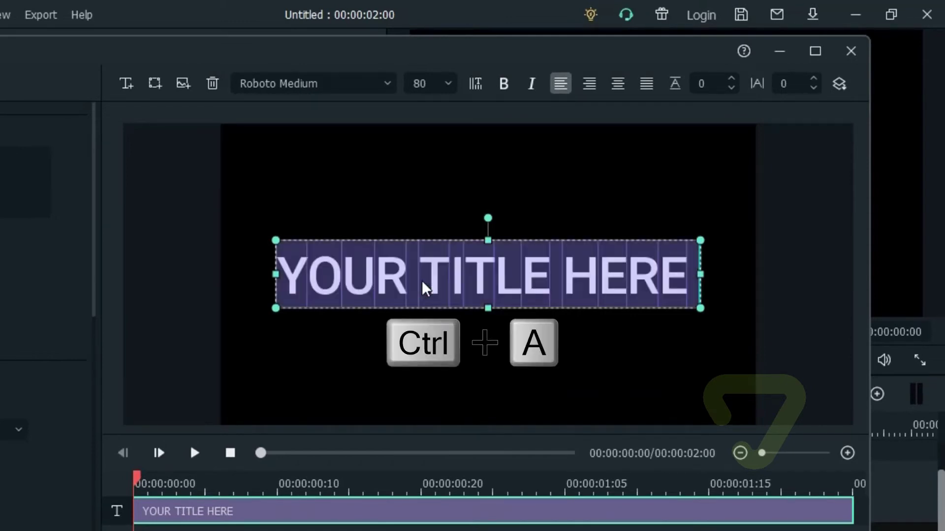
pyautogui.click(339, 86)
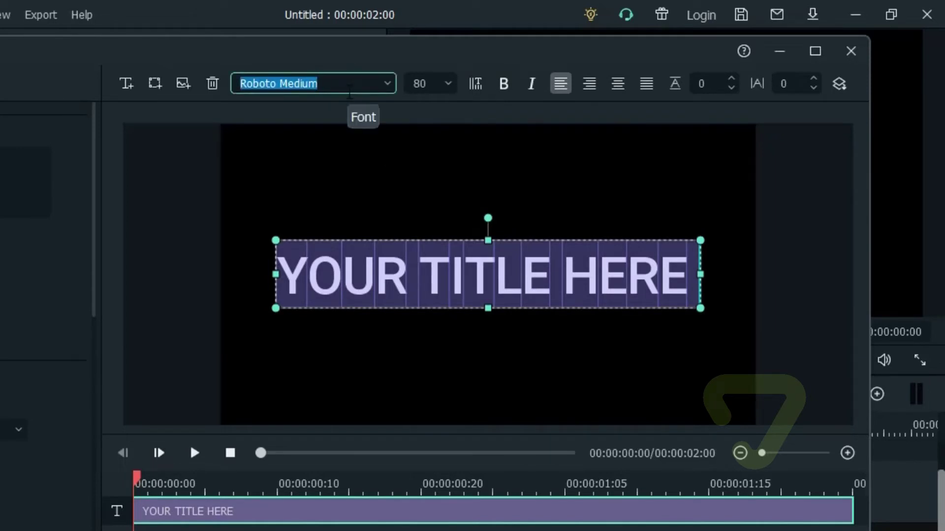
pyautogui.write('LA')
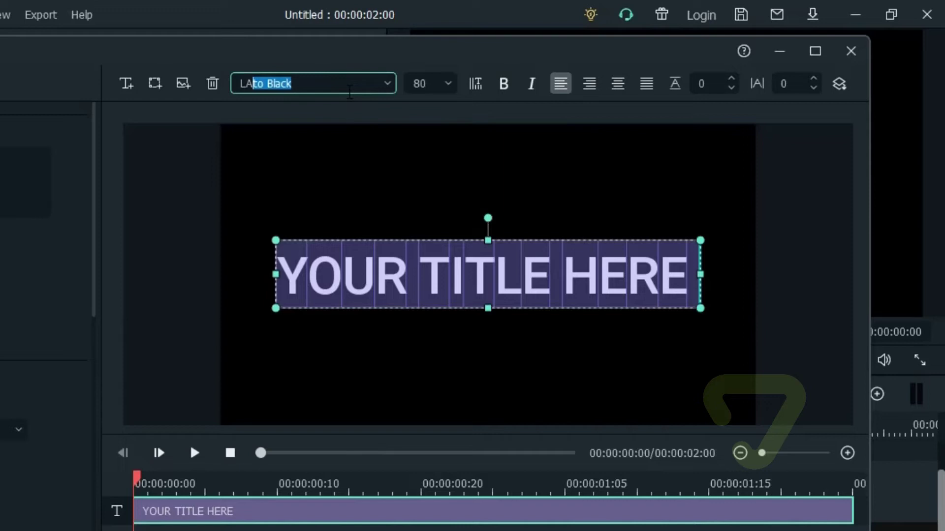
pyautogui.write('TO BOld')
pyautogui.press('Return')
pyautogui.write('F')
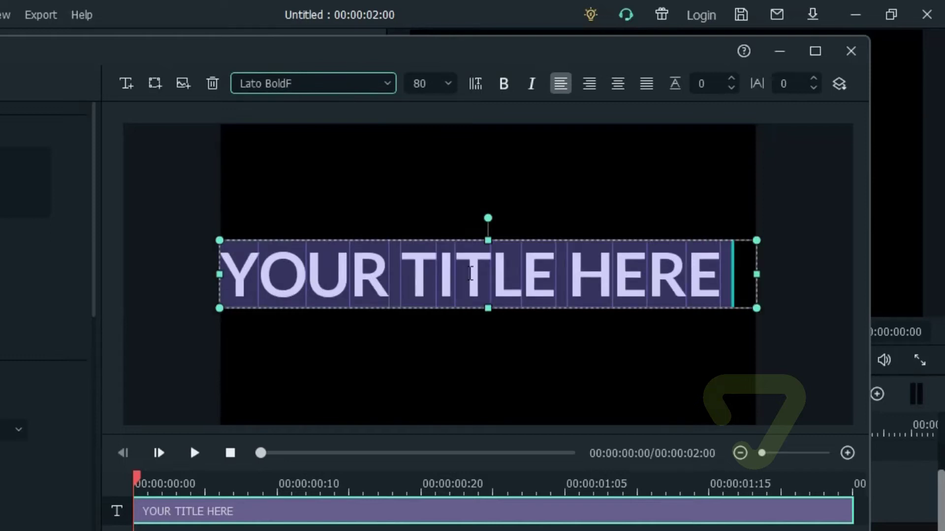
pyautogui.press('BackSpace')
# Replace the placeholder title text with FLICKER.
pyautogui.click(485, 278)
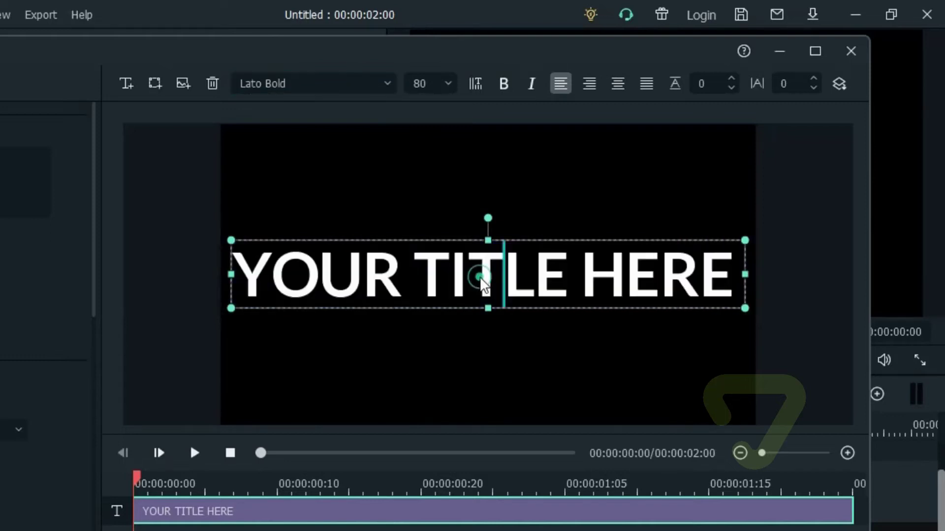
pyautogui.hotkey('ctrl', 'a')
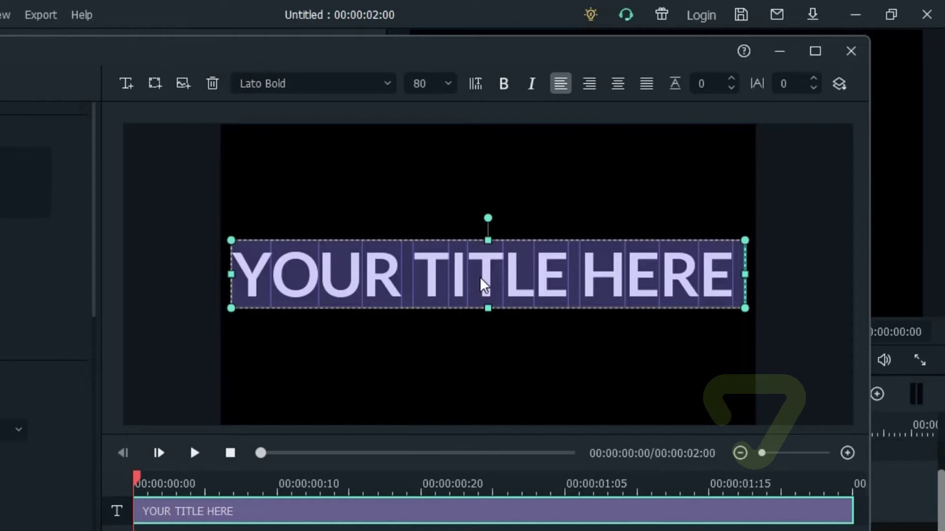
pyautogui.write('FLICKER')
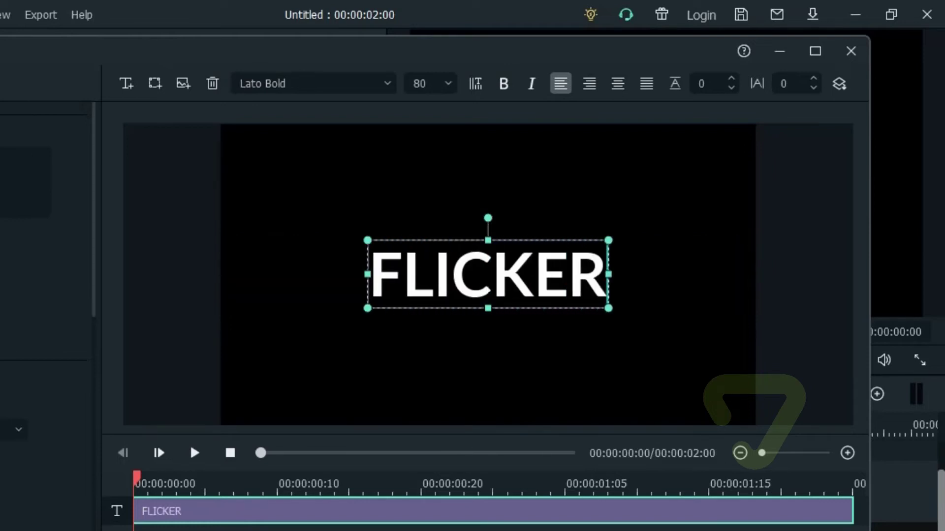
# Set the FLICKER text's font size to 150 and character spacing to 10, and apply the title edits.
pyautogui.click(451, 91)
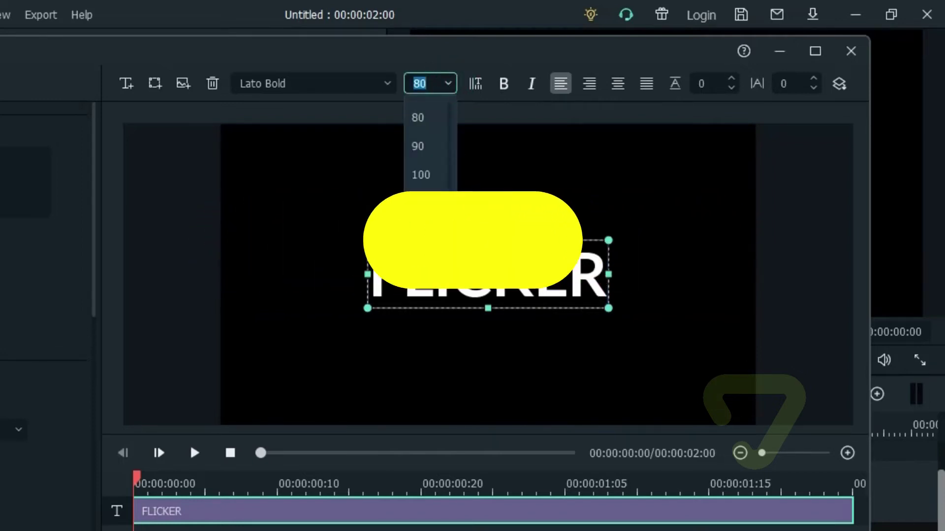
pyautogui.scroll(-1, 428, 209)
pyautogui.click(421, 231)
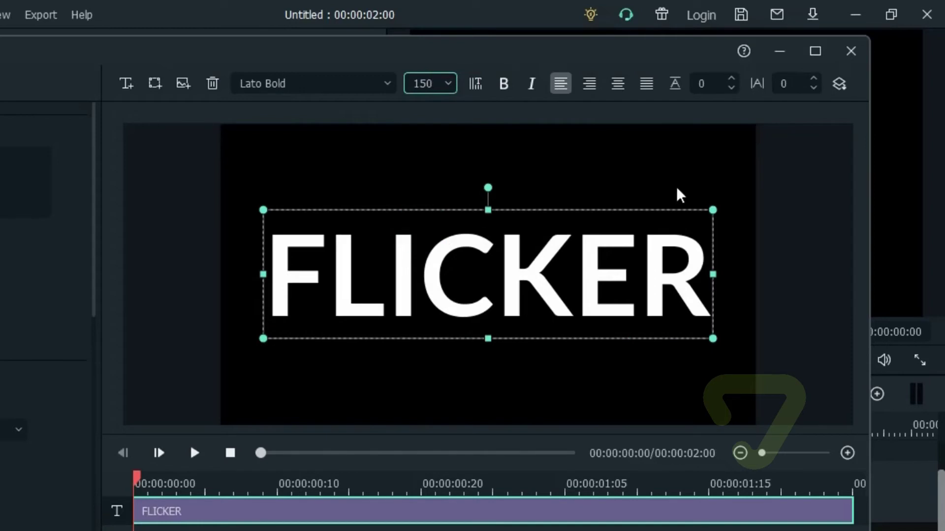
pyautogui.click(786, 84)
pyautogui.write('10')
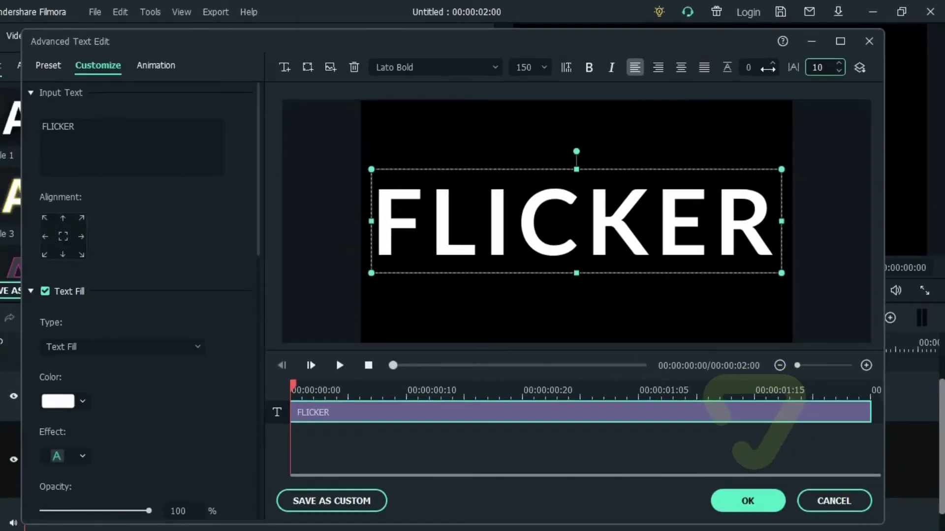
pyautogui.click(808, 215)
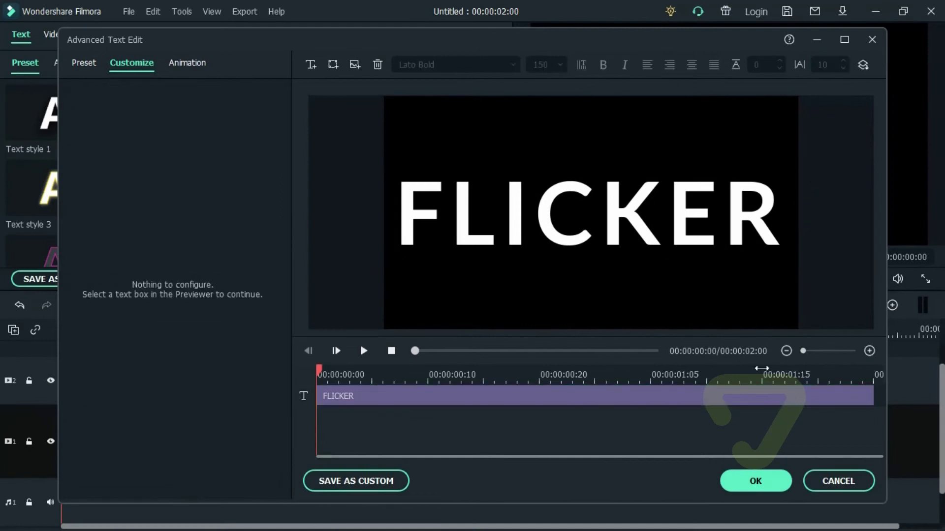
pyautogui.click(756, 481)
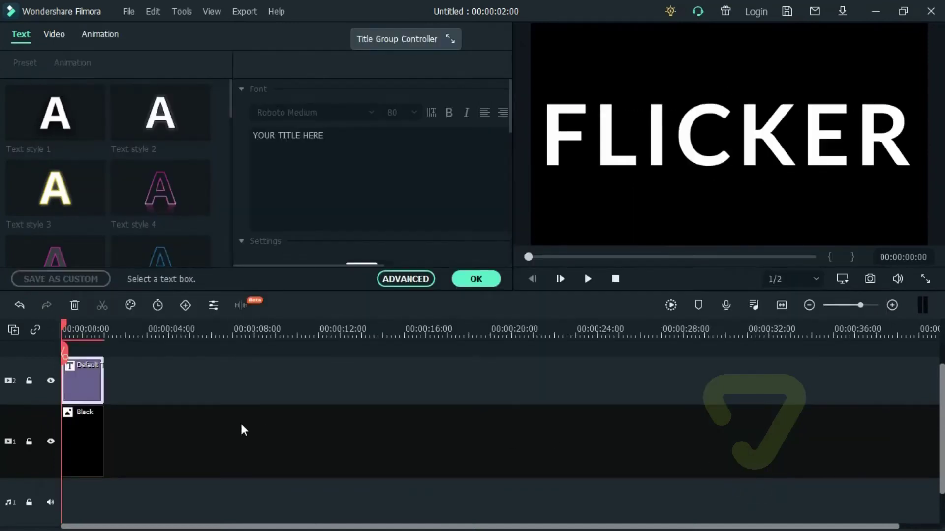
# Split the title clip at each of the first four frames, from 00:00:00:01 to 00:00:00:04.
pyautogui.moveTo(860, 305); pyautogui.dragTo(871, 305)
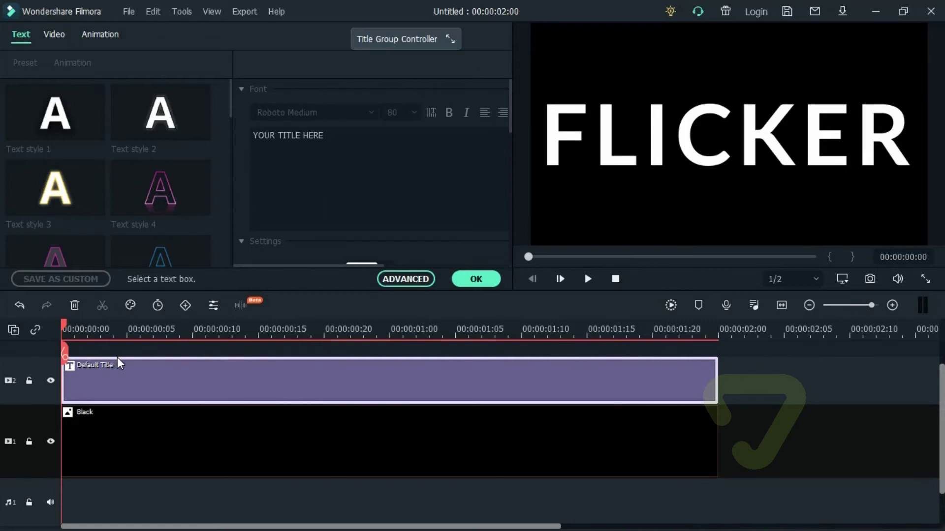
pyautogui.press('Right')
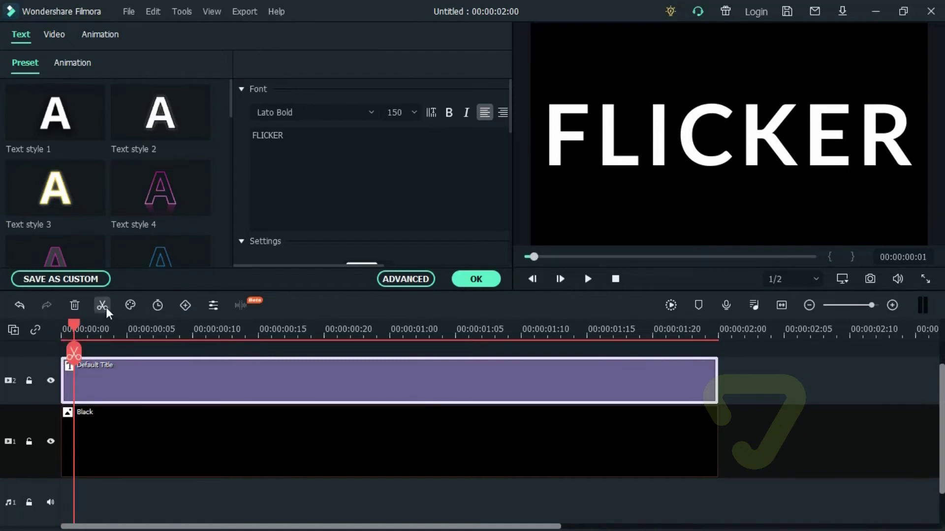
pyautogui.click(105, 307)
pyautogui.press('Right')
pyautogui.click(105, 307)
pyautogui.press('Right')
pyautogui.click(106, 307)
pyautogui.press('Right')
pyautogui.click(105, 307)
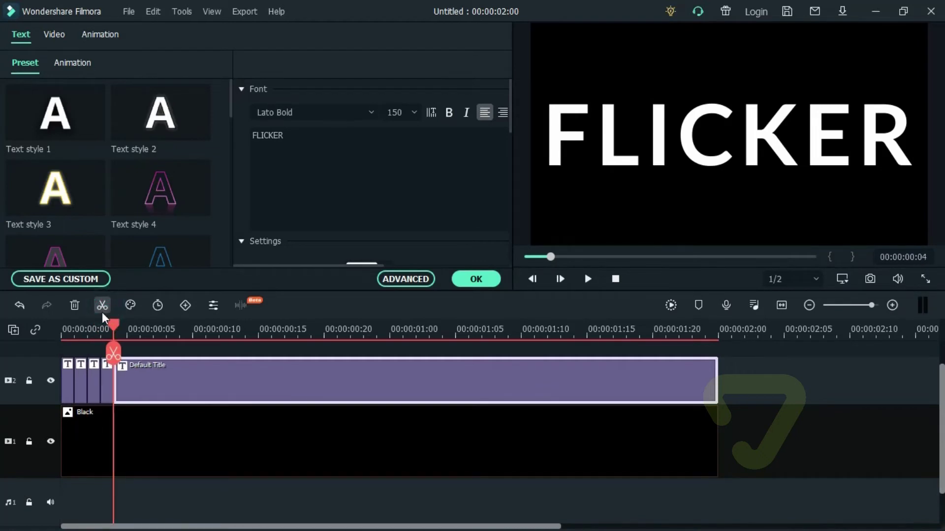
# Split the title clip frame by frame backwards from its end, at 00:00:01:24, 01:23, 01:22 and 01:21.
pyautogui.moveTo(109, 324); pyautogui.dragTo(722, 351)
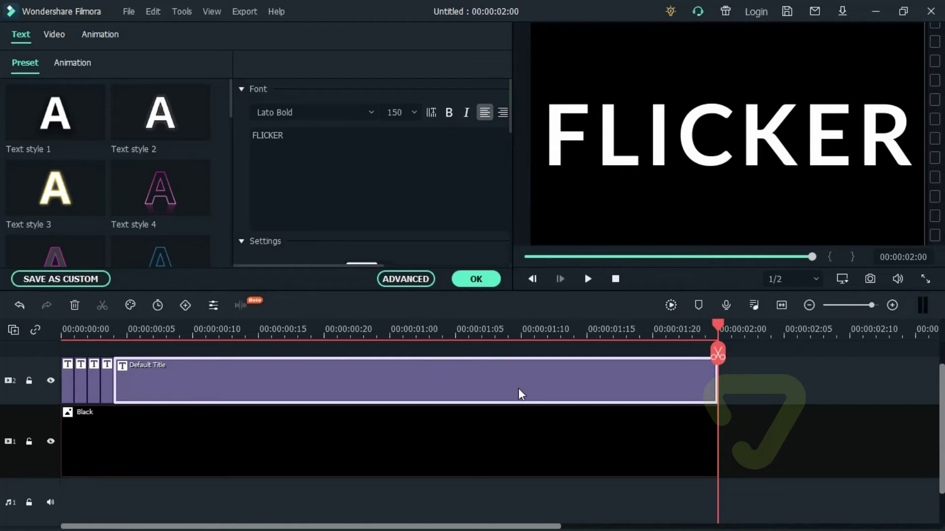
pyautogui.hotkey('ctrl', 'z')
pyautogui.press('Left')
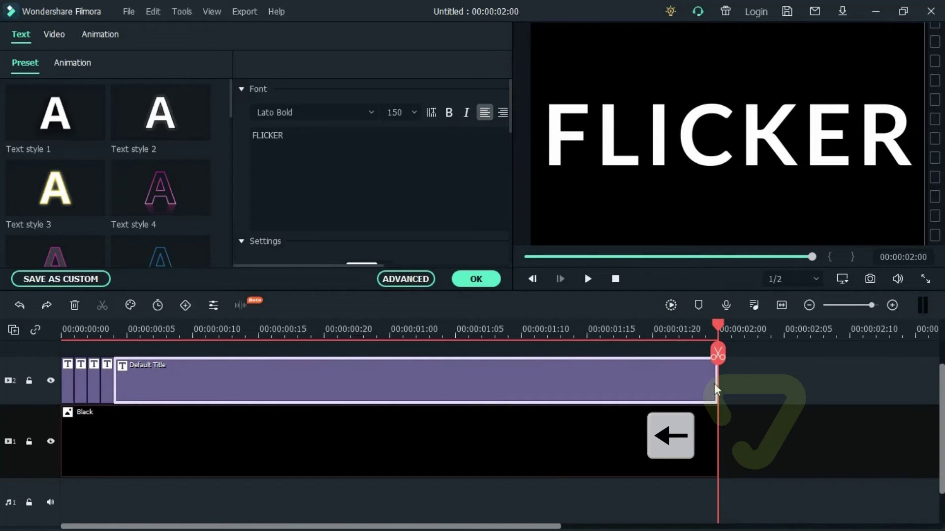
pyautogui.press('Left')
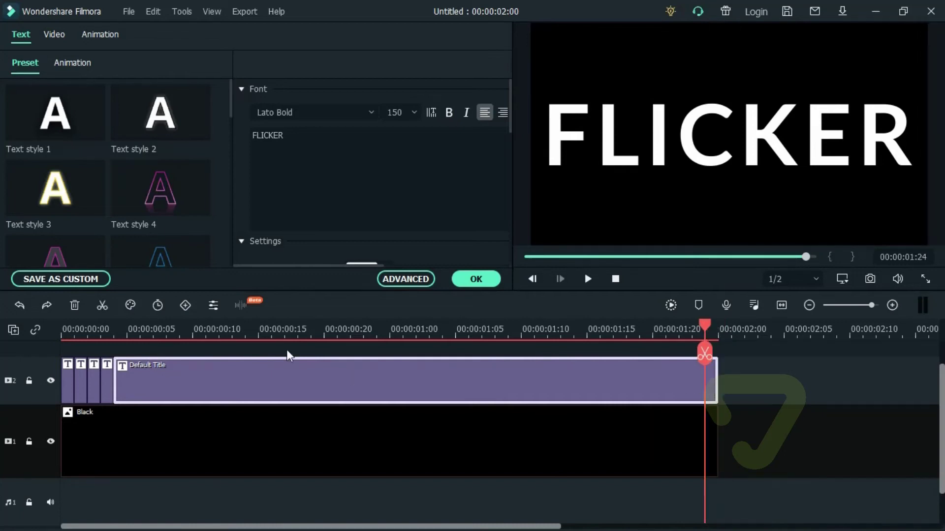
pyautogui.click(104, 308)
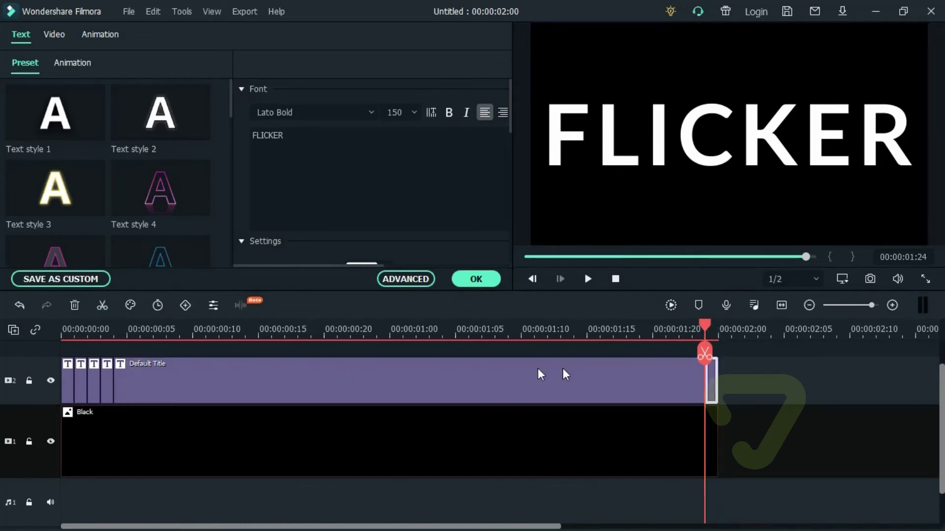
pyautogui.press('Left')
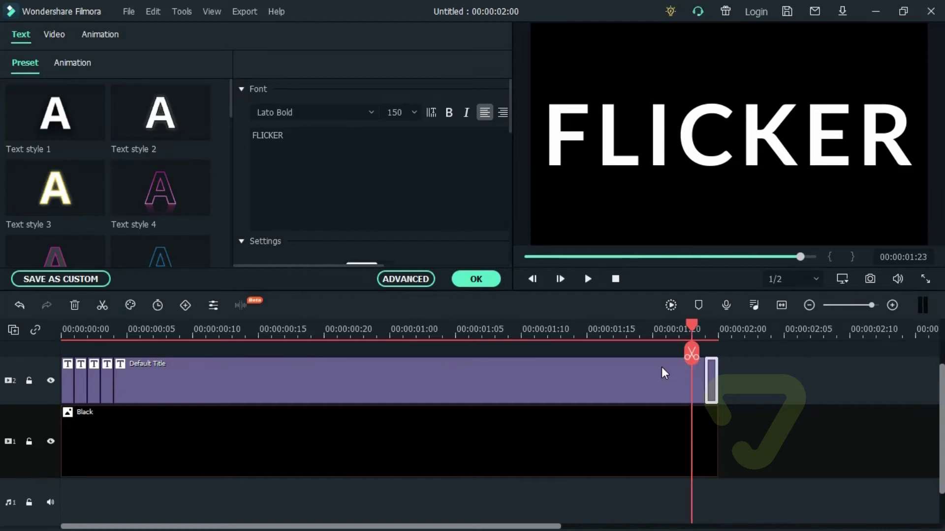
pyautogui.click(101, 306)
pyautogui.press('Left')
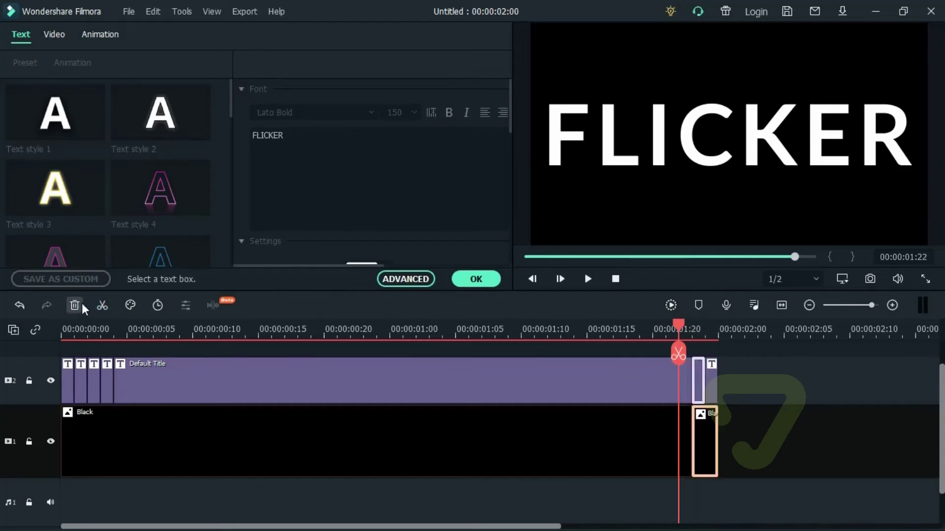
pyautogui.click(98, 307)
pyautogui.press('Left')
pyautogui.click(100, 308)
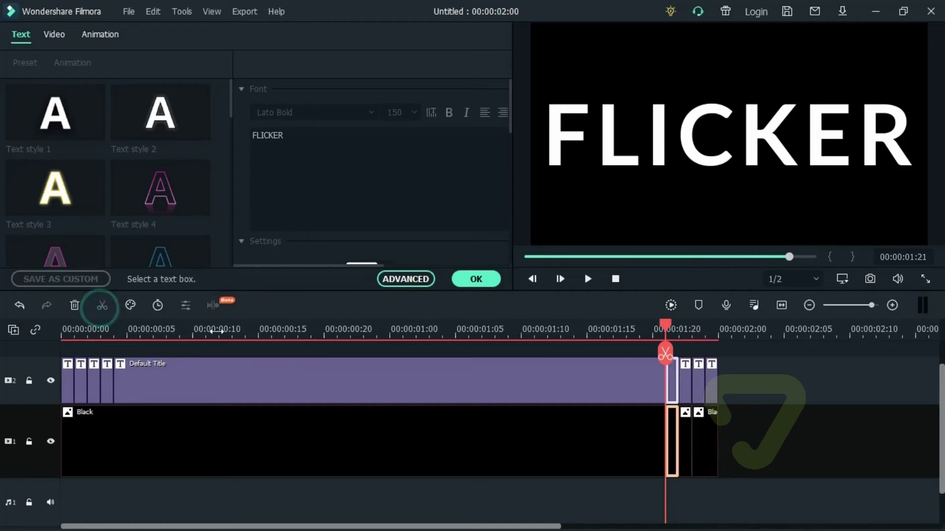
# Turn off Auto Ripple and delete the second and fourth single-frame title pieces at the title's start, leaving gaps.
pyautogui.click(81, 376)
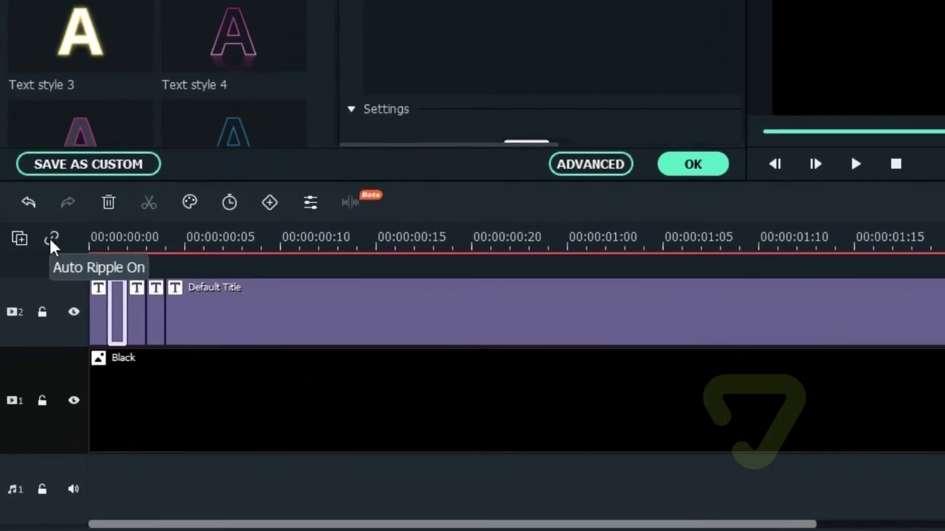
pyautogui.click(35, 330)
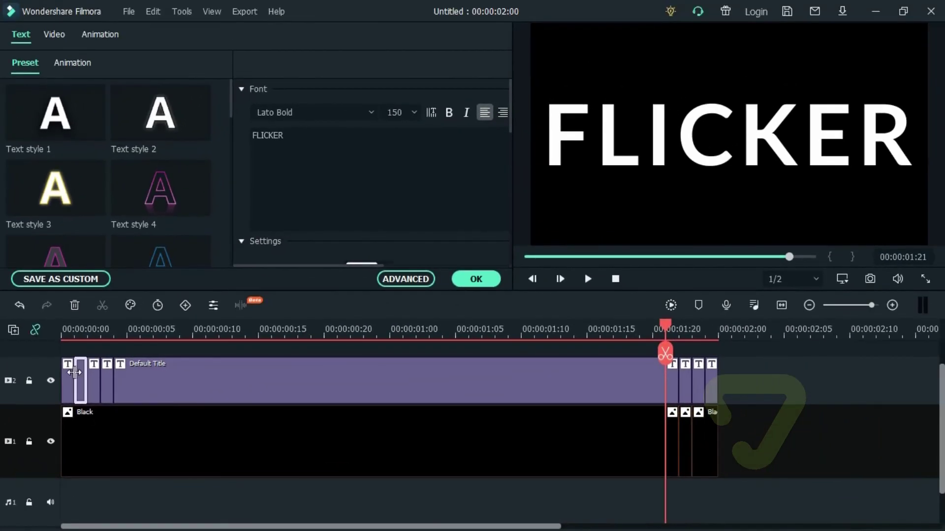
pyautogui.press('Delete')
pyautogui.click(108, 376)
pyautogui.press('Delete')
# Delete the first and third of the four single-frame title pieces at the title's end, and play the sequence from the beginning.
pyautogui.click(673, 391)
pyautogui.click(673, 391)
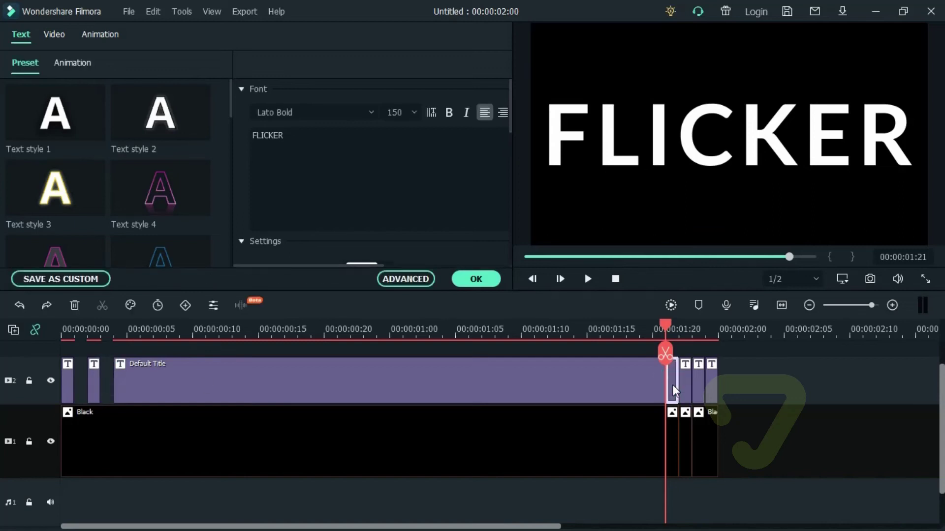
pyautogui.press('Delete')
pyautogui.click(699, 383)
pyautogui.press('Delete')
pyautogui.press('Home')
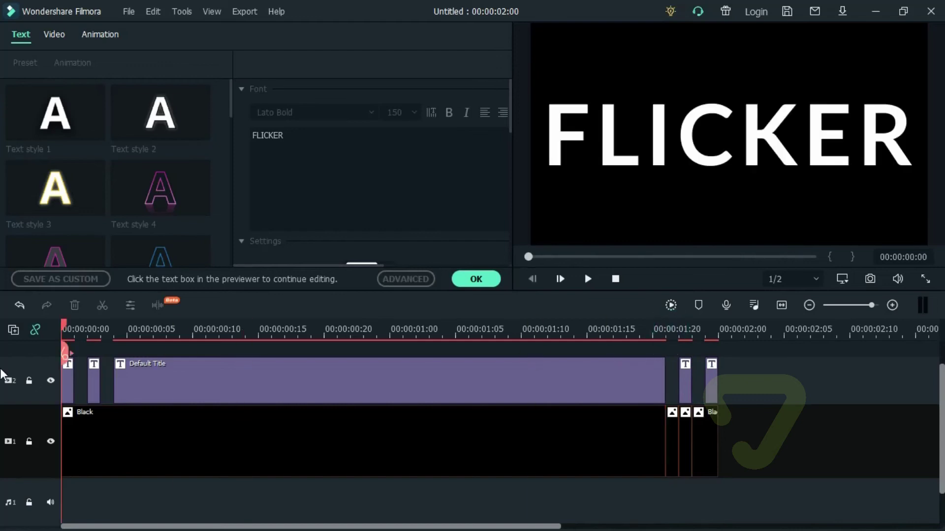
pyautogui.press('space')
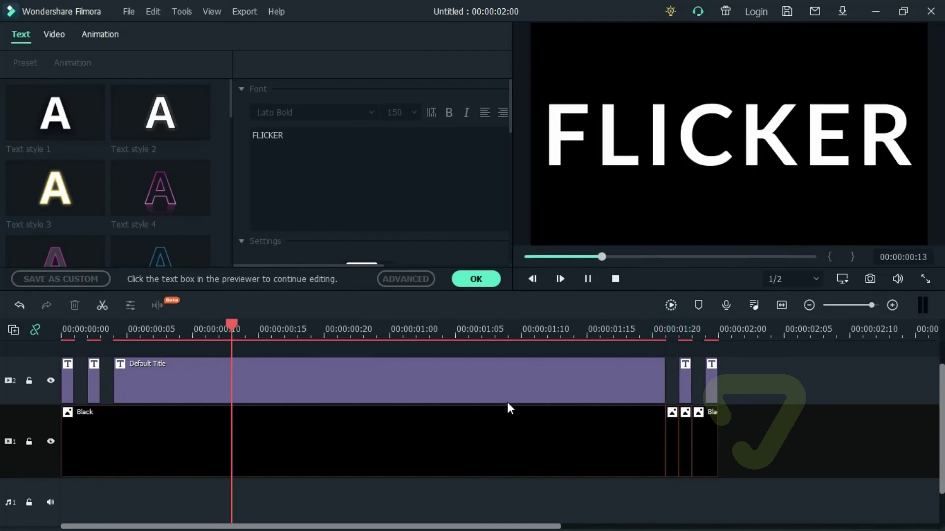
# Delete all the Black background pieces from video track 1 and close the clip properties.
pyautogui.moveTo(783, 438); pyautogui.dragTo(74, 408)
pyautogui.press('Delete')
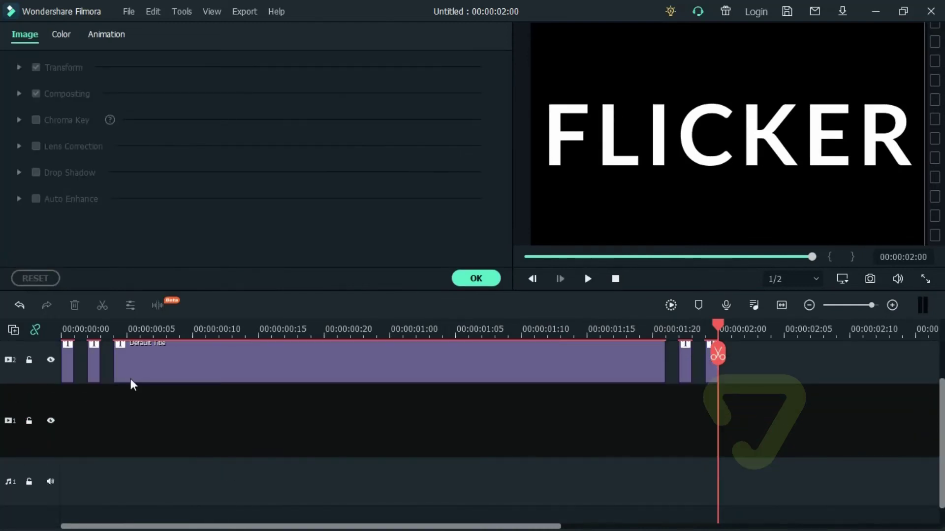
pyautogui.click(469, 274)
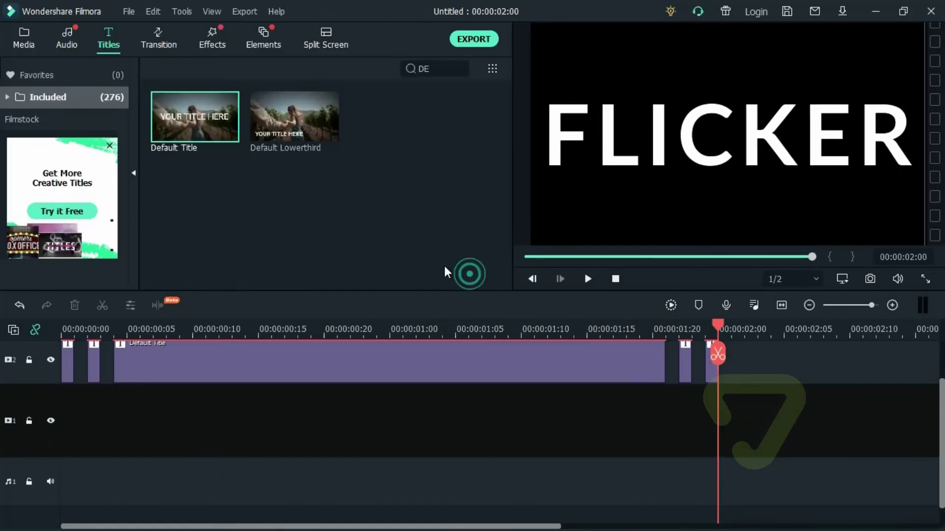
# Place the Woman Standing On A Mountain Cliff footage on video track 1, keeping the project settings of 1920 x 1080 25fps.
pyautogui.click(27, 44)
pyautogui.click(39, 69)
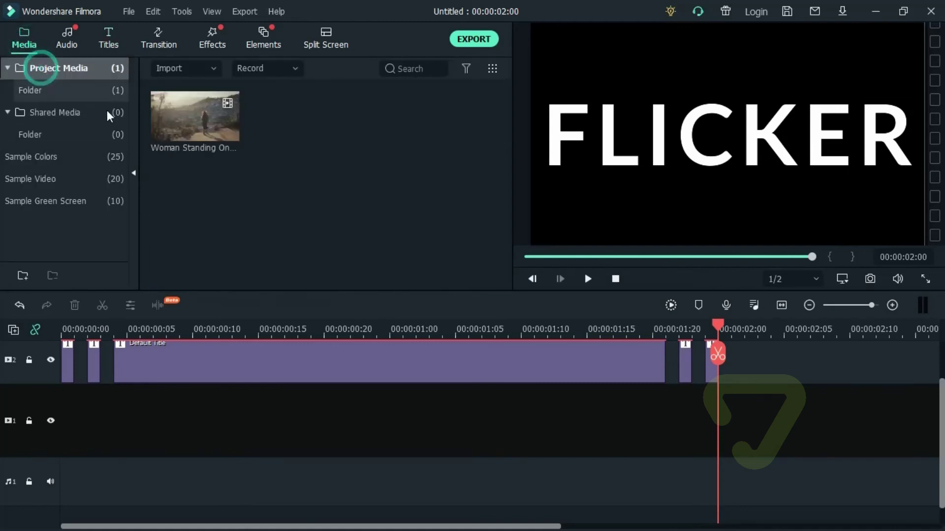
pyautogui.moveTo(178, 117); pyautogui.dragTo(607, 434)
pyautogui.click(551, 305)
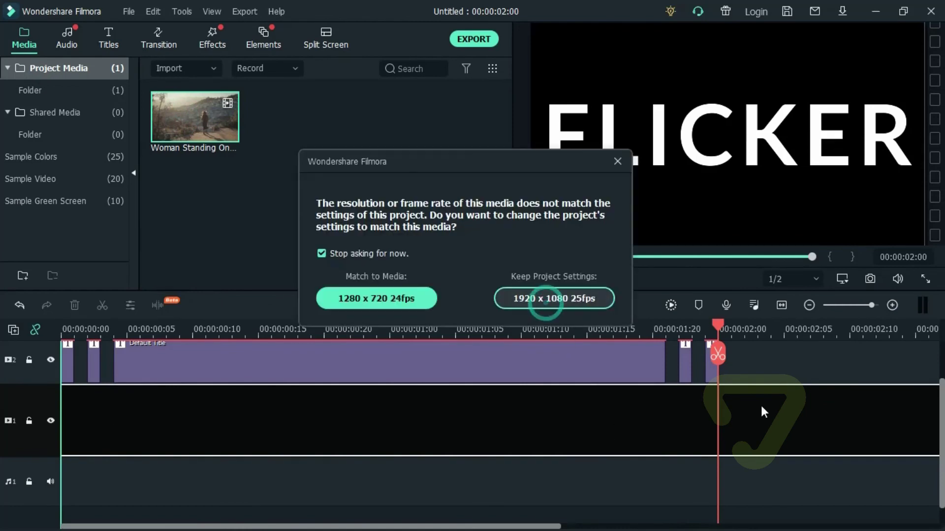
# Move all the title pieces together to start about 14 frames into the timeline, above the footage.
pyautogui.moveTo(766, 391)
pyautogui.mouseDown()
pyautogui.moveTo(24, 414)
pyautogui.moveTo(64, 408)
pyautogui.mouseUp()
pyautogui.moveTo(158, 403); pyautogui.dragTo(342, 403)
# Play the timeline from the start to preview the flickering title over the footage, and pause after it ends.
pyautogui.moveTo(725, 323); pyautogui.dragTo(63, 325)
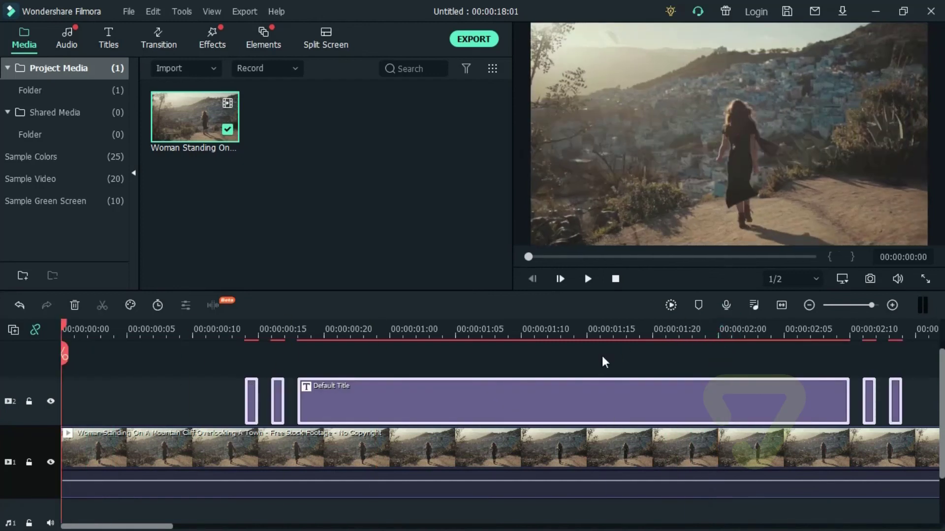
pyautogui.click(588, 279)
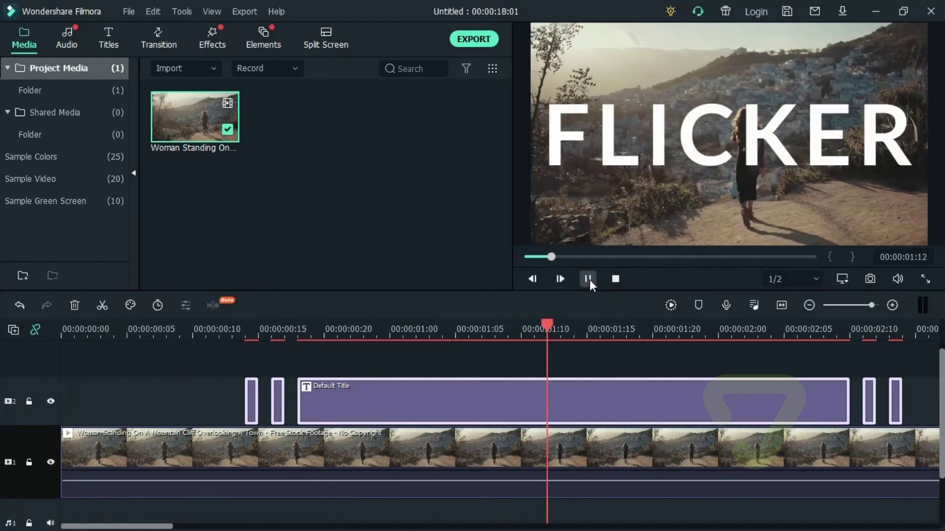
pyautogui.click(588, 279)
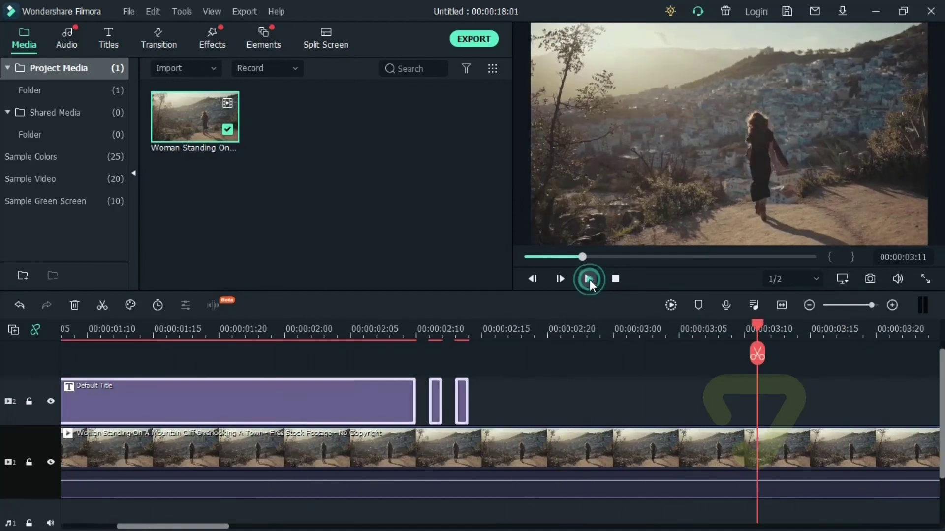